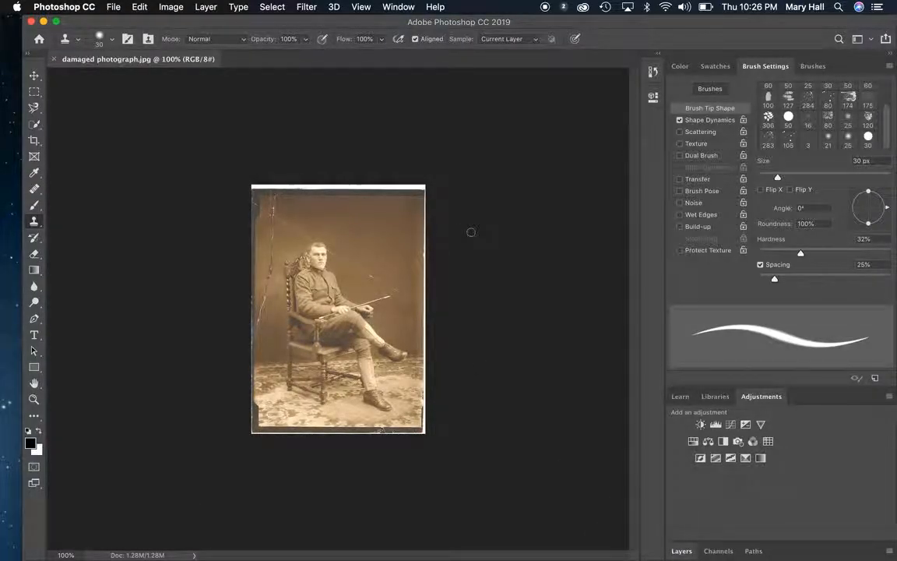
key(super+0)
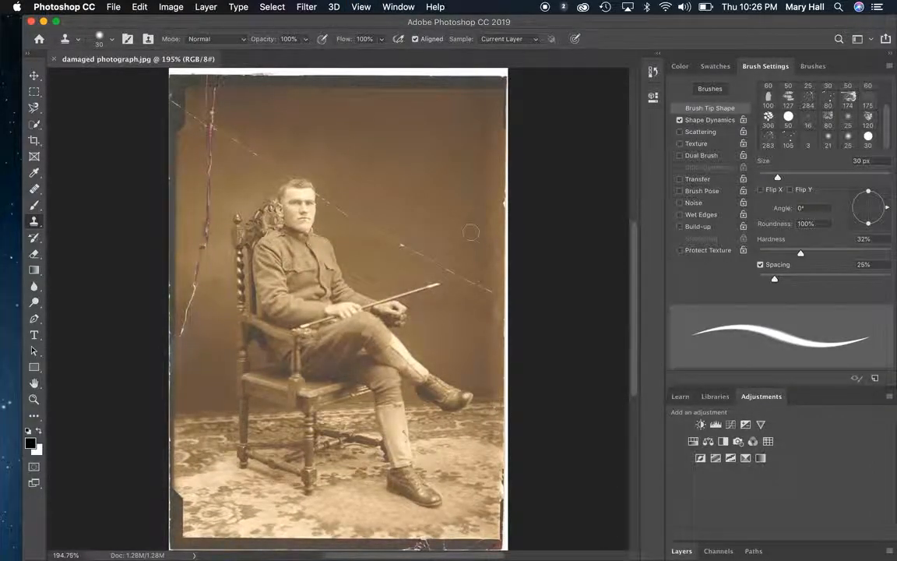
key(super+plus)
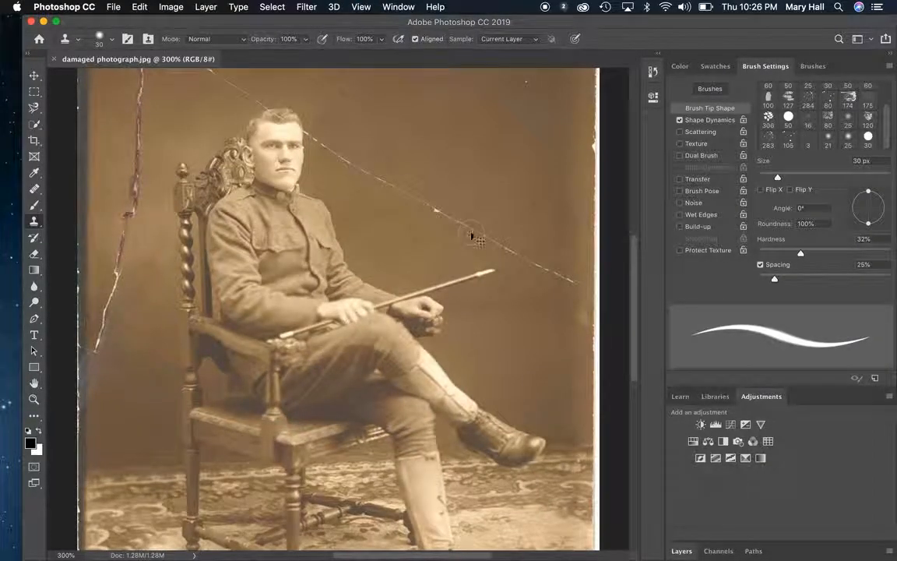
key(super+minus)
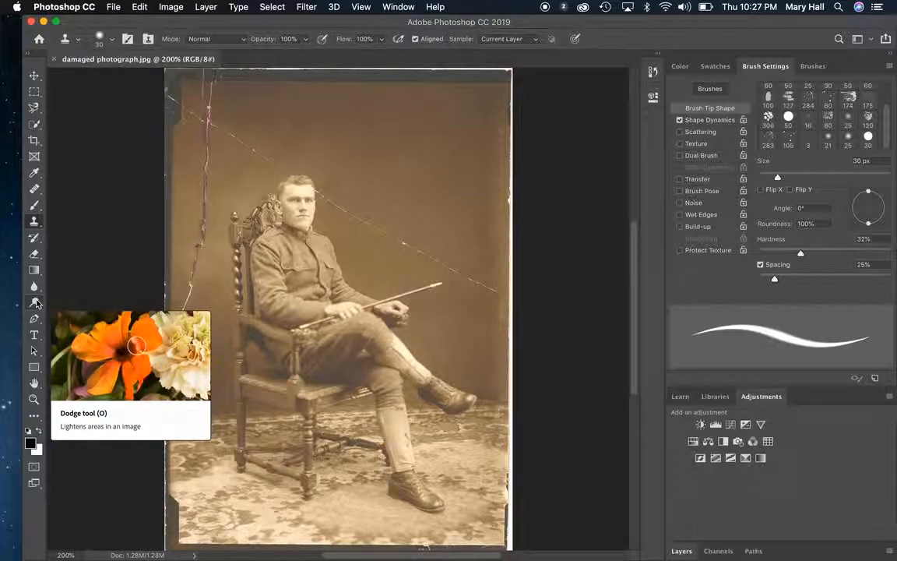
click(36, 190)
click(67, 188)
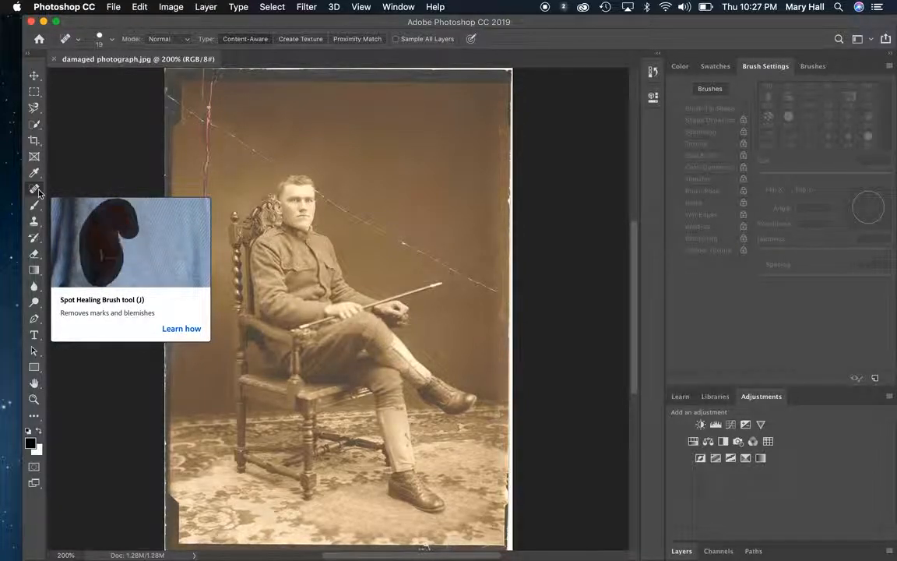
click(35, 190)
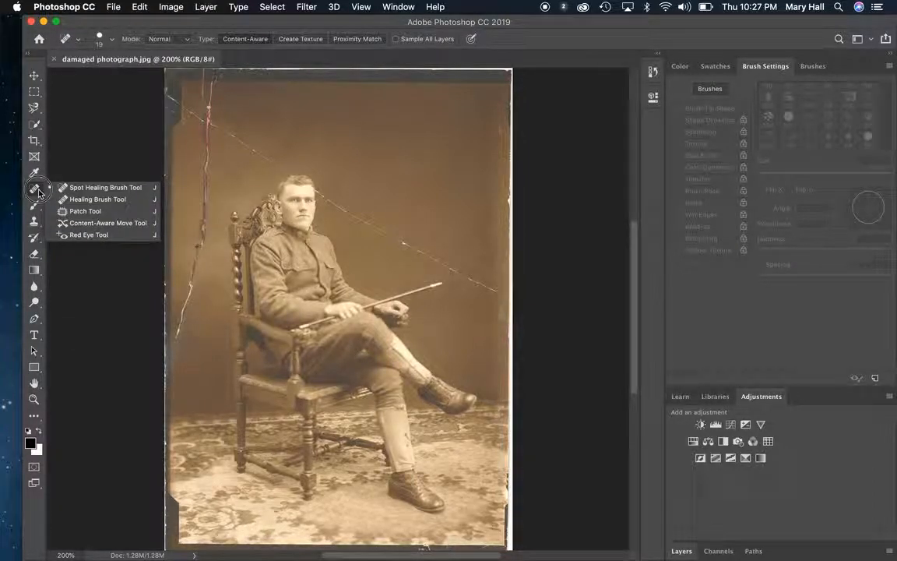
click(76, 211)
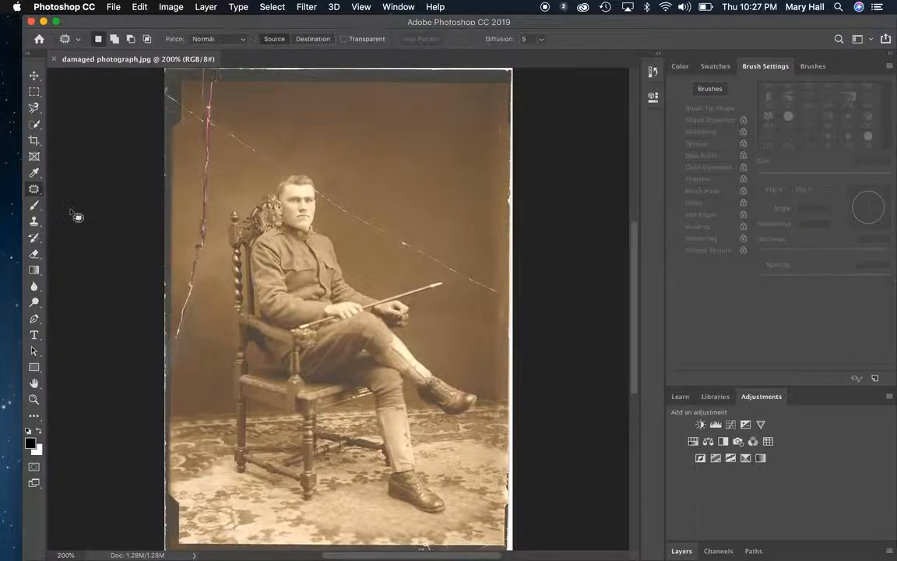
click(34, 192)
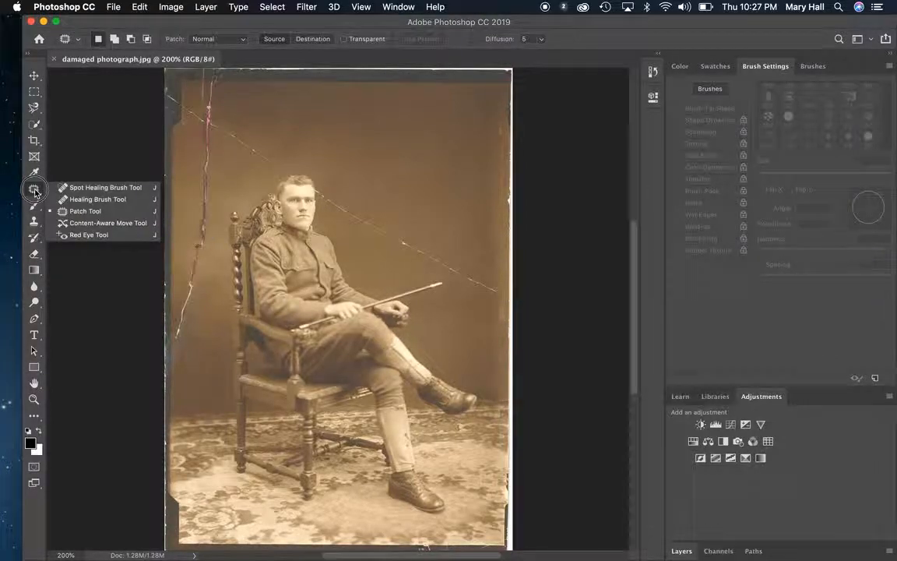
click(75, 184)
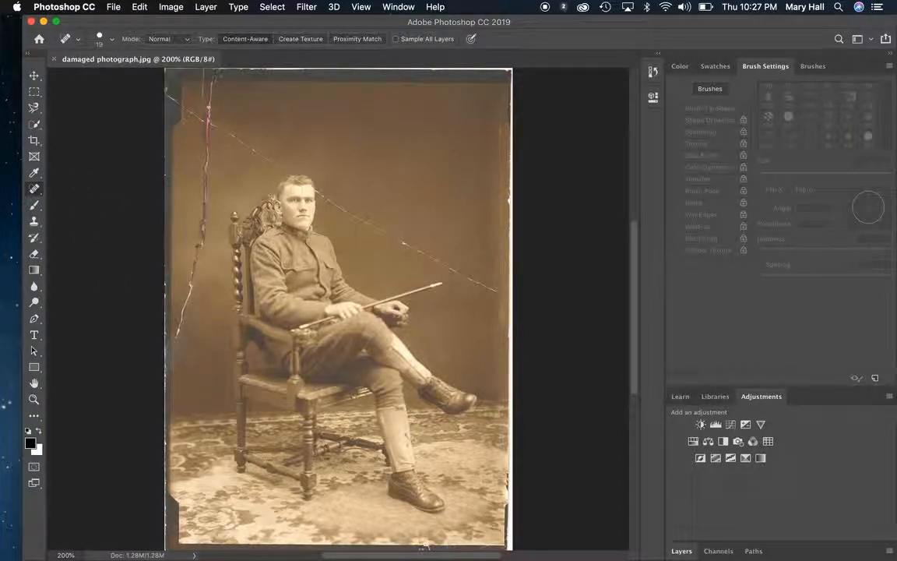
Step: Activate the Healing Brush tool from the group of healing tools
right_click(39, 189)
click(82, 199)
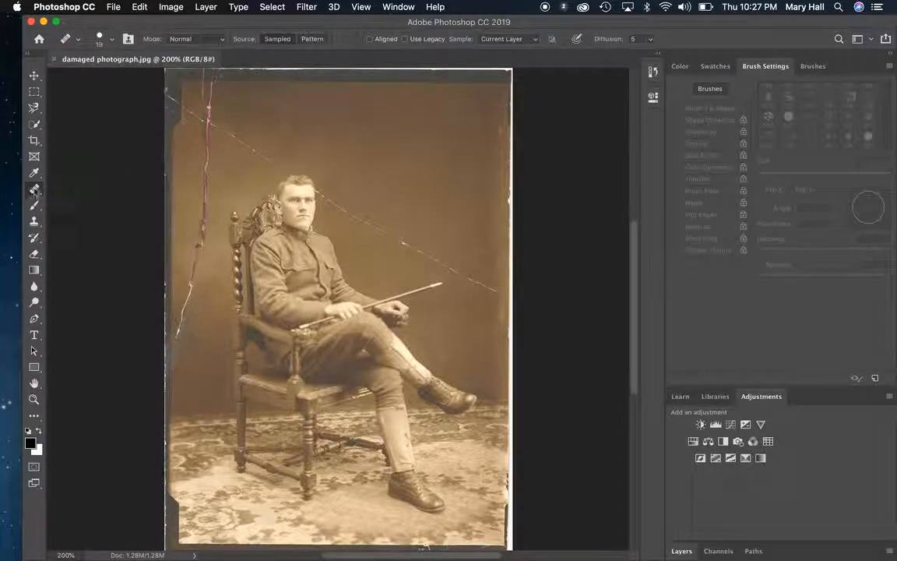
right_click(35, 192)
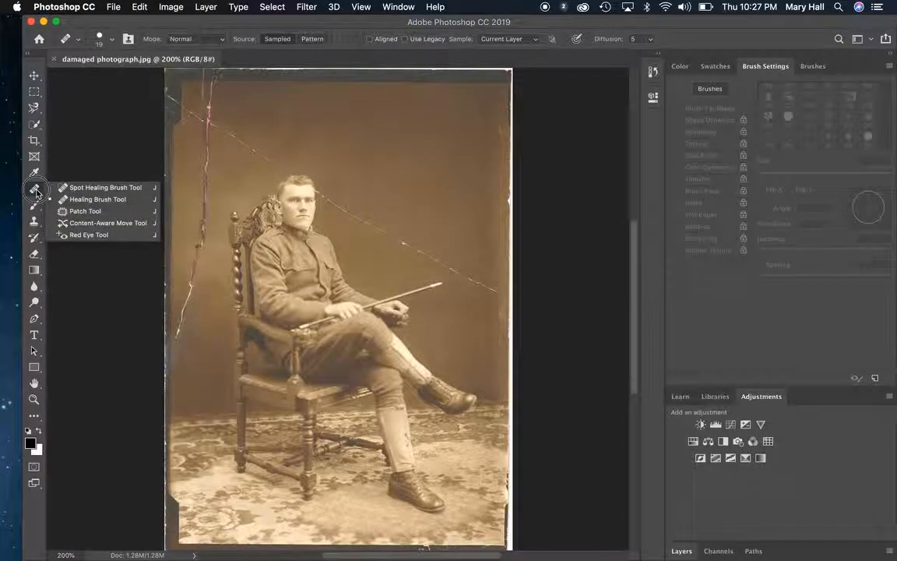
click(89, 204)
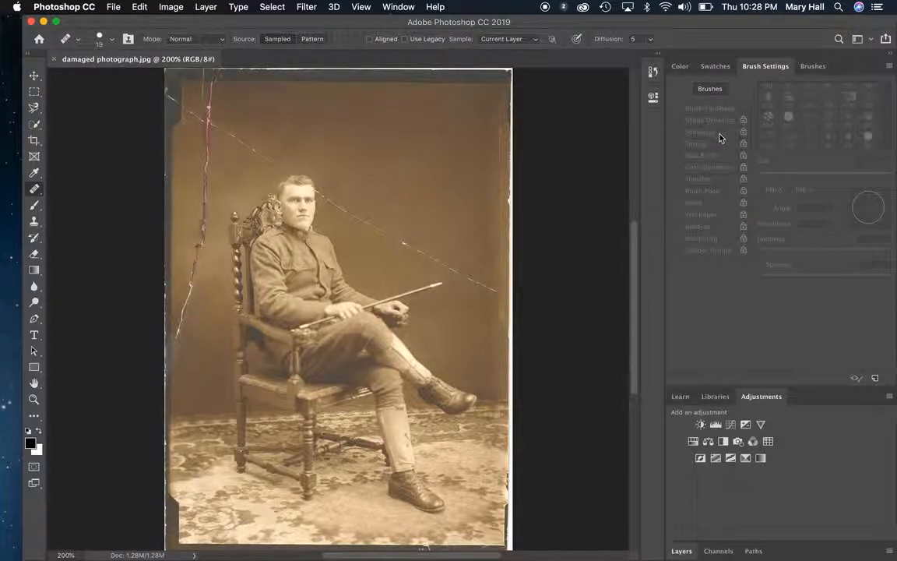
click(680, 67)
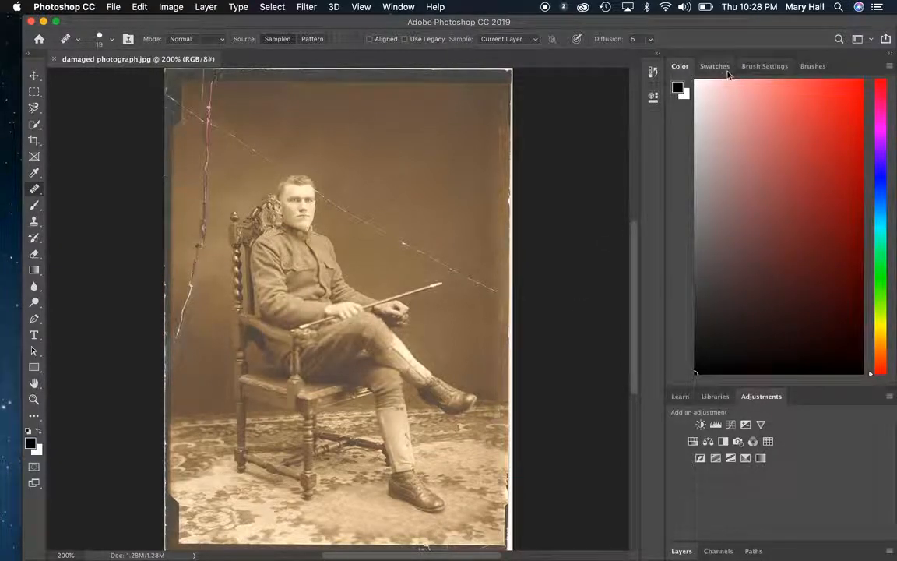
click(721, 68)
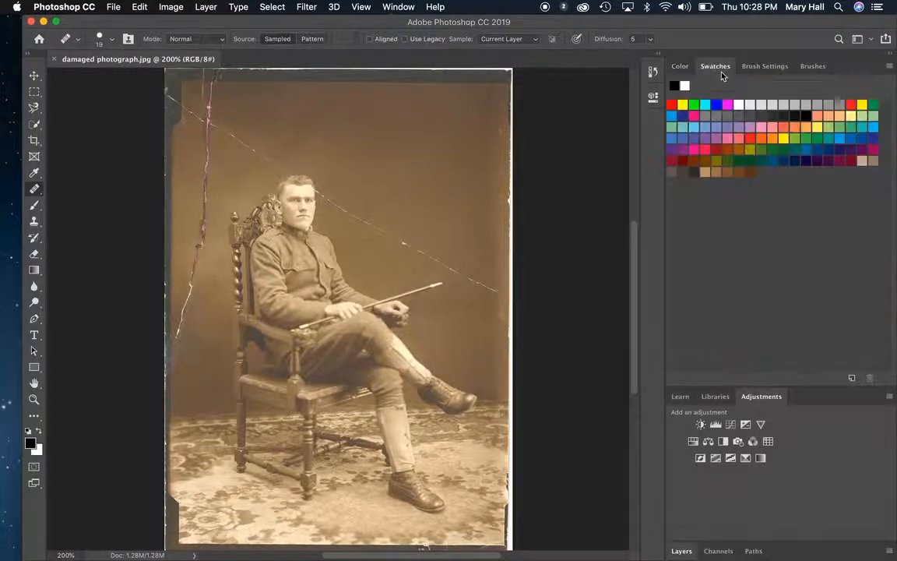
click(763, 68)
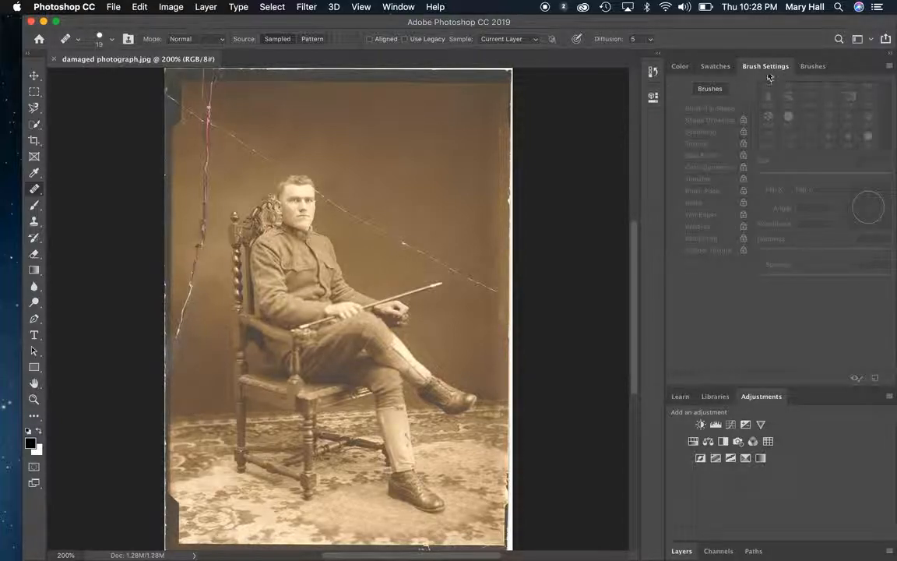
click(399, 7)
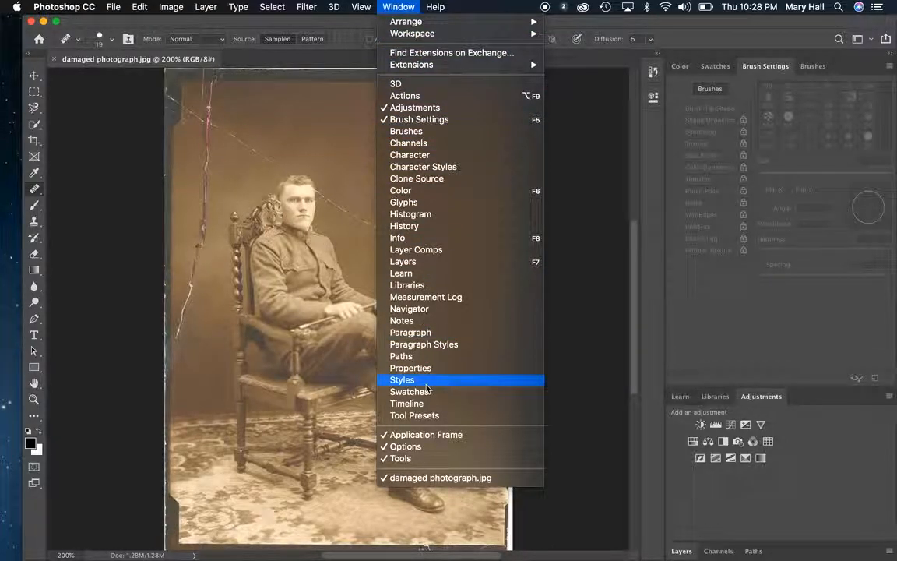
click(427, 132)
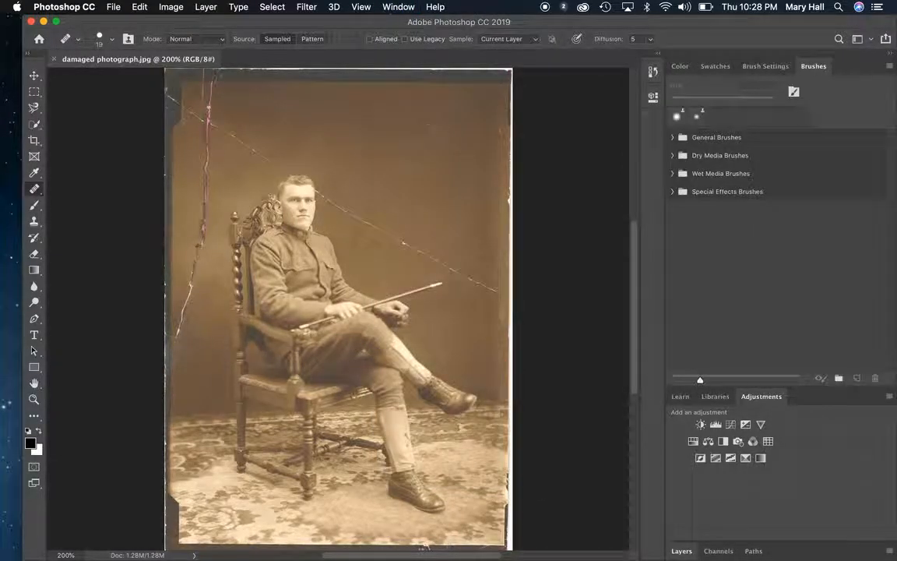
click(765, 66)
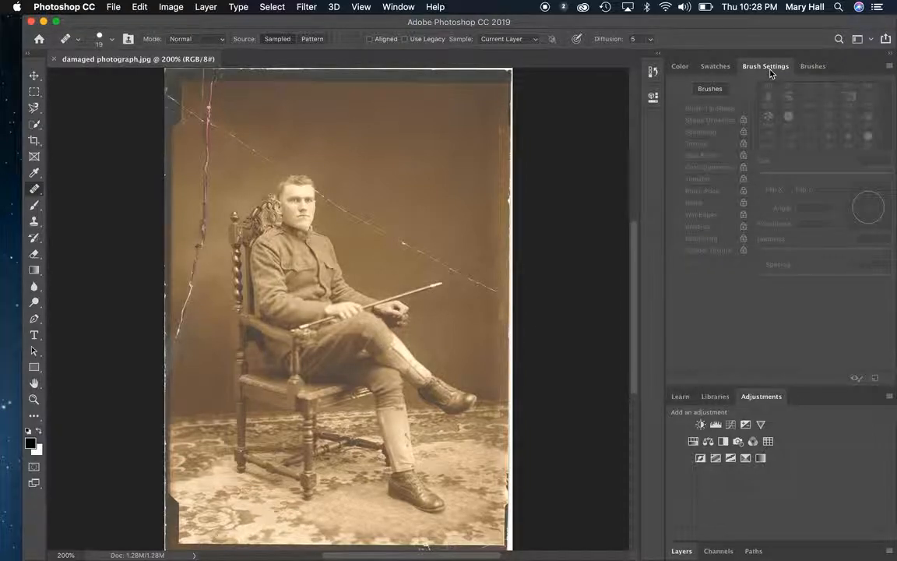
click(545, 234)
click(538, 201)
click(810, 67)
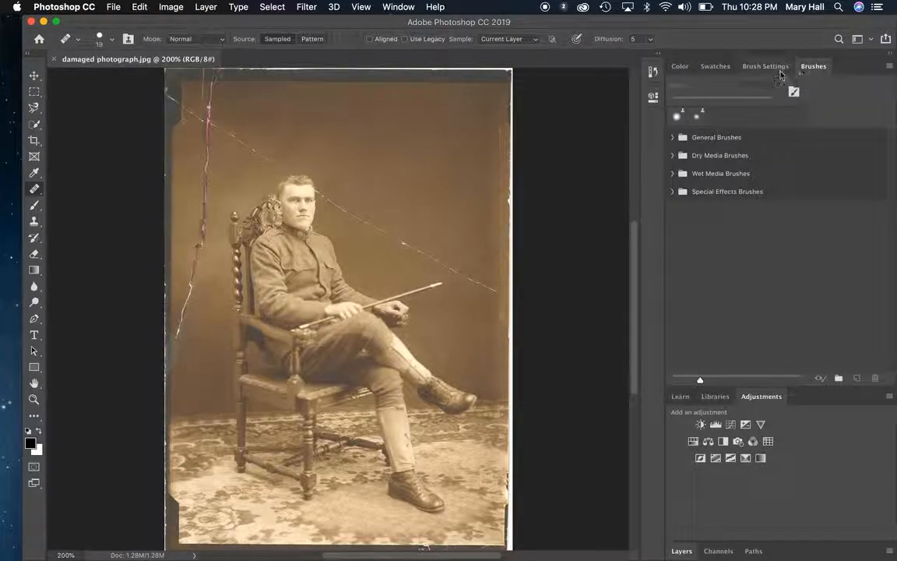
Step: Switch to the Clone Stamp tool and set its brush size to 40 px
key(s)
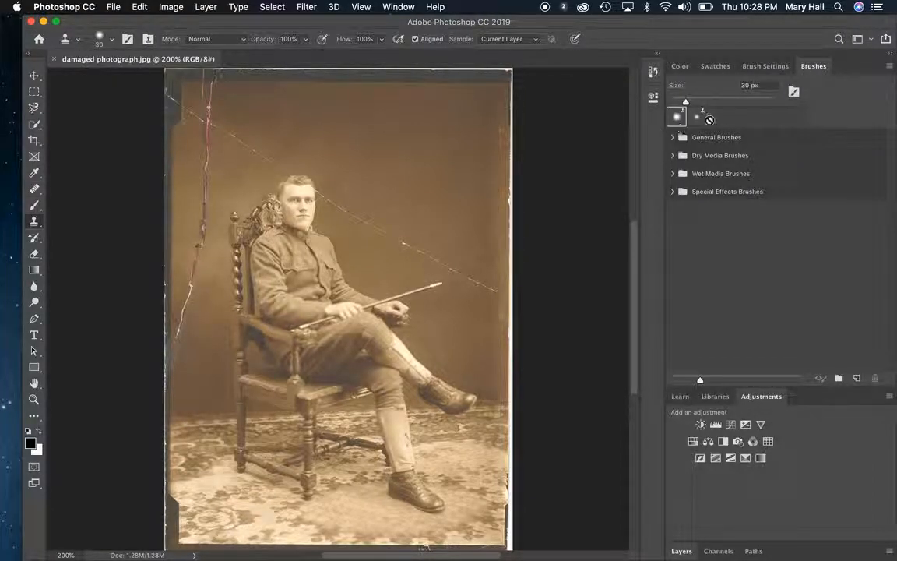
click(785, 66)
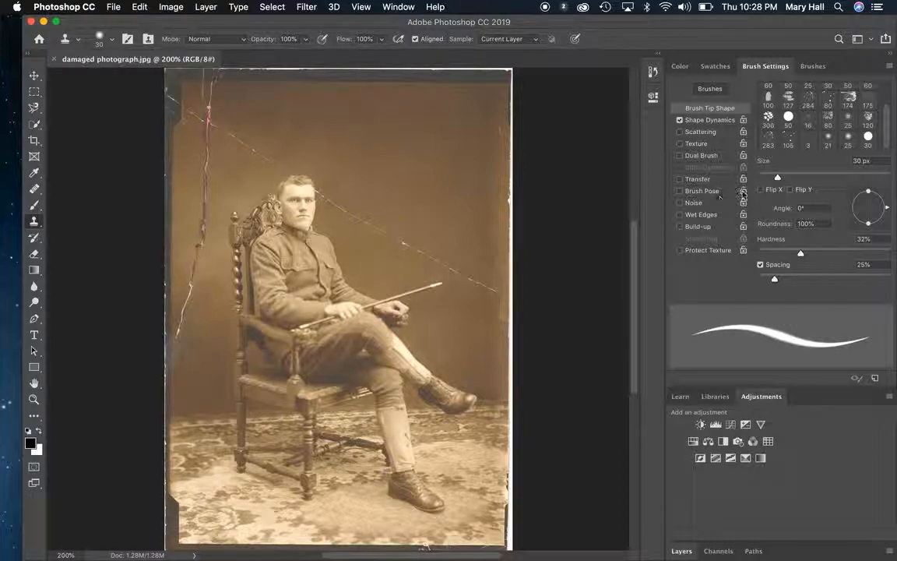
mouse_move(778, 178)
mouse_down()
mouse_move(856, 185)
mouse_move(801, 177)
mouse_move(814, 178)
mouse_up()
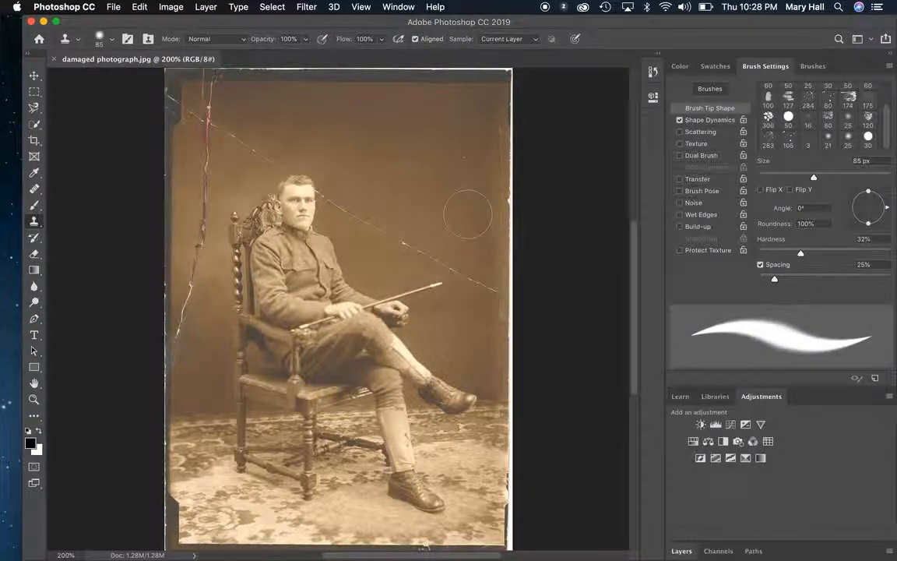
key(bracketright)
key(bracketright)
key(bracketright)
key(bracketright)
key(bracketright)
key(bracketright)
key(bracketright)
key(bracketright)
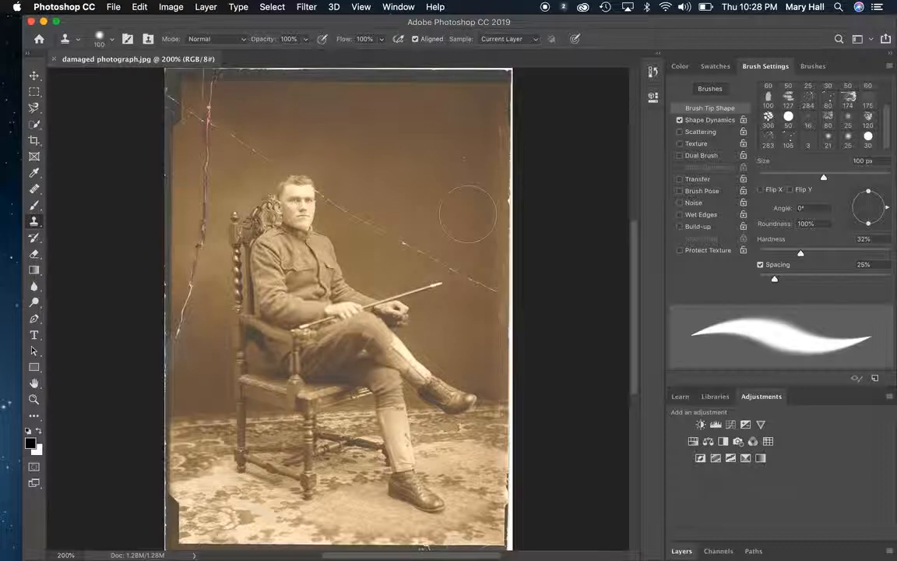
key(bracketleft)
key(bracketleft)
key(bracketleft)
key(bracketleft)
key(bracketleft)
key(bracketleft)
key(bracketleft)
key(bracketleft)
key(bracketleft)
key(bracketleft)
key(bracketleft)
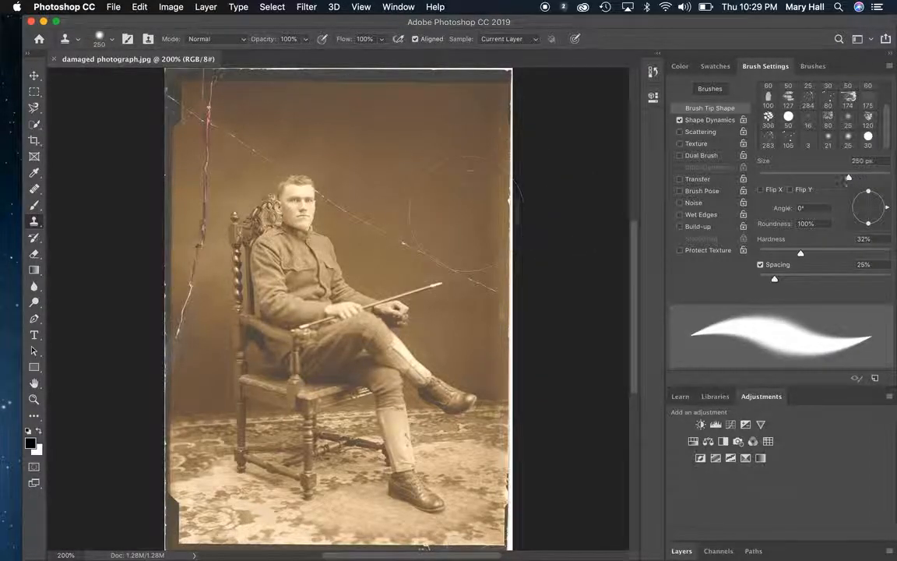
key(bracketleft)
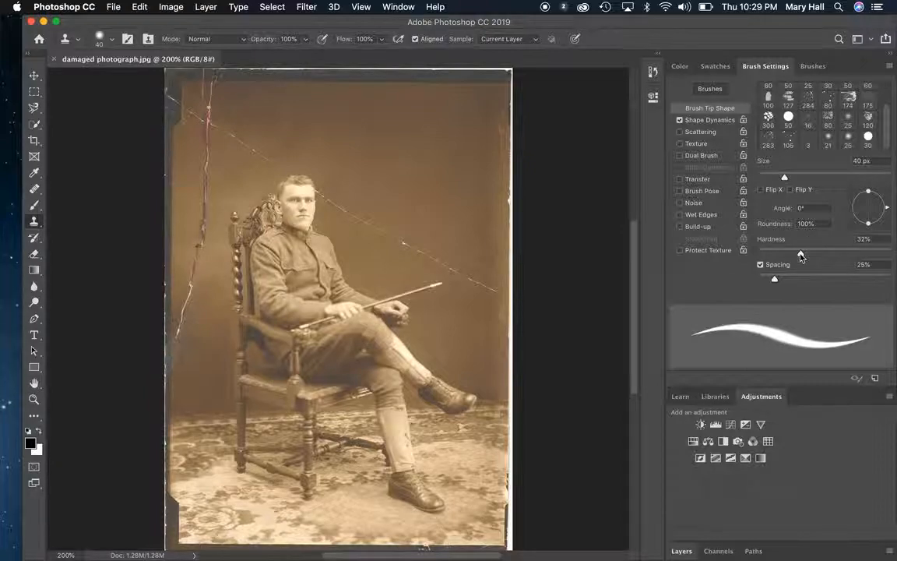
Step: Set the Clone Stamp brush hardness to 100%
mouse_move(801, 257)
mouse_down()
mouse_move(705, 230)
mouse_move(754, 263)
mouse_up()
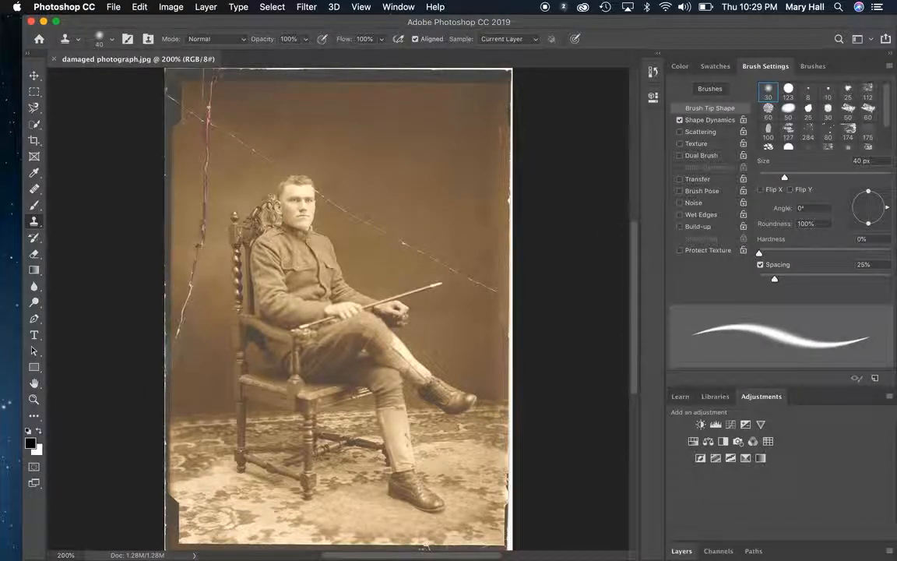
drag(760, 255, 894, 258)
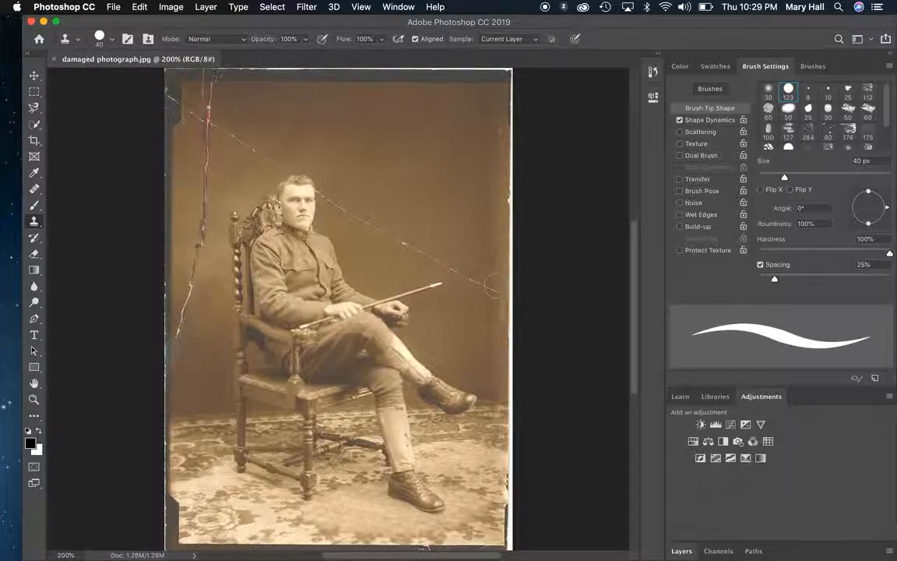
mouse_move(495, 290)
mouse_down()
mouse_move(479, 260)
mouse_move(448, 267)
mouse_up()
Step: With the Healing Brush, sample clean backdrop and paint over the lower end of the diagonal scratch beside the seated man
click(35, 190)
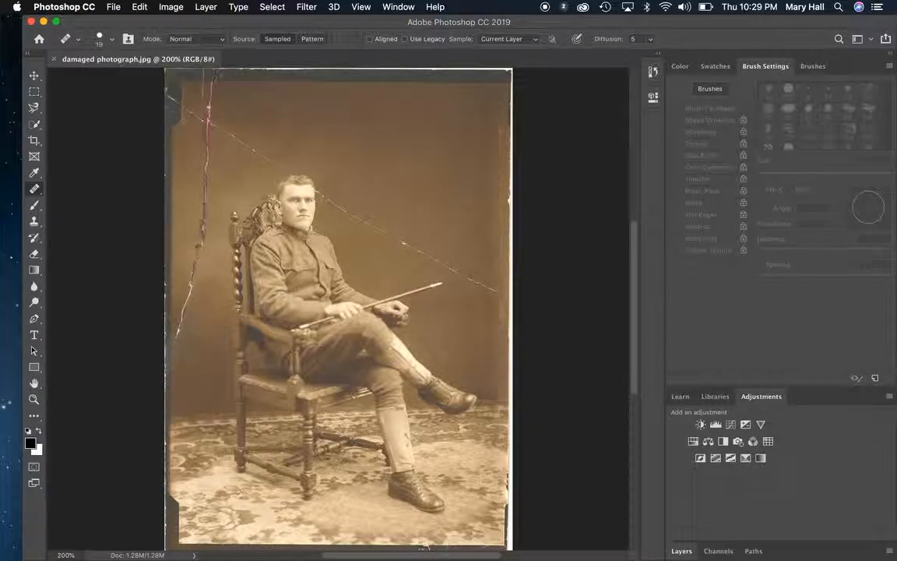
alt+click(488, 243)
click(504, 295)
drag(503, 293, 400, 244)
Step: Resample clean backdrop and heal the rest of the diagonal scratch up to the man's head
alt+click(427, 156)
drag(445, 265, 359, 218)
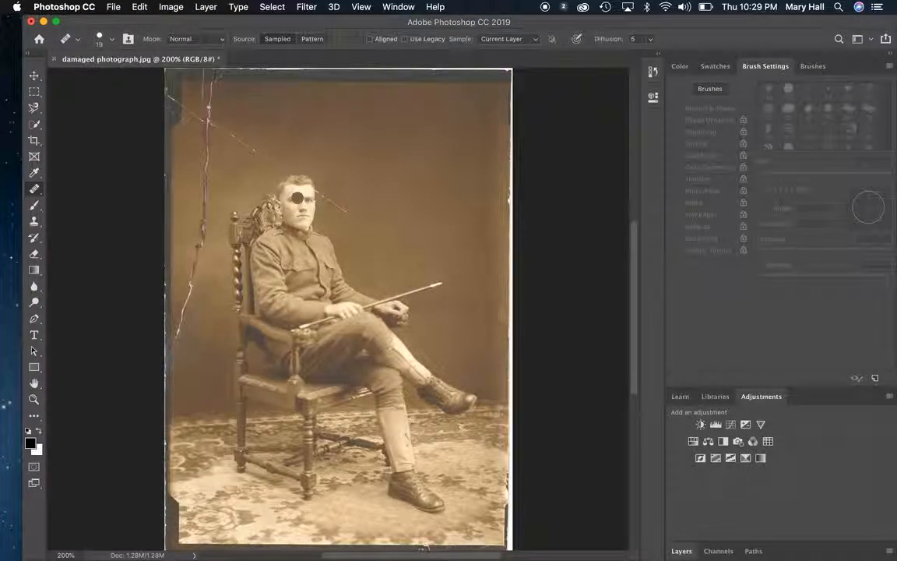
click(298, 198)
mouse_move(334, 212)
mouse_down()
mouse_move(356, 217)
mouse_move(337, 207)
mouse_move(367, 203)
mouse_up()
key(super+z)
drag(353, 210, 319, 191)
Step: Use the Clone Stamp with a 15 px brush to cover the pale smudge beside the man's forehead with sampled backdrop
key(z)
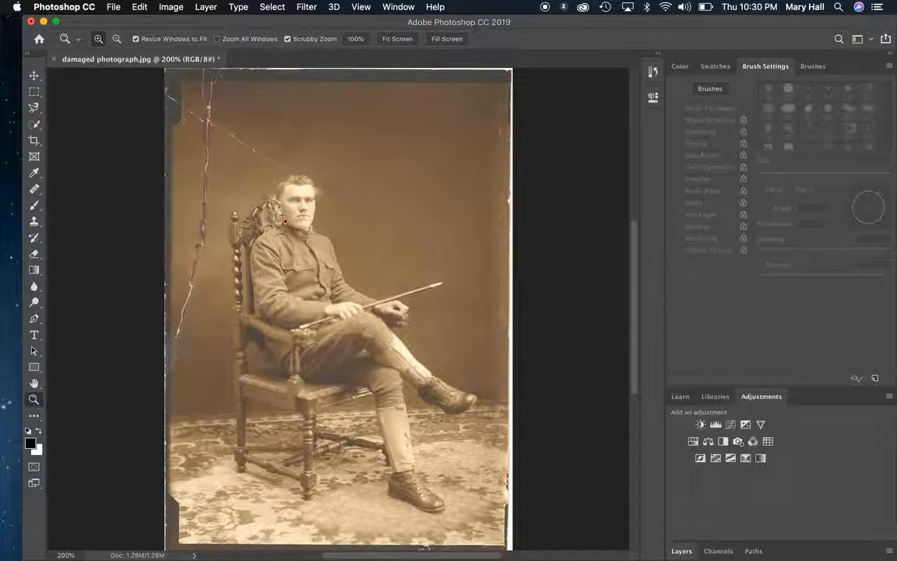
drag(305, 179, 365, 238)
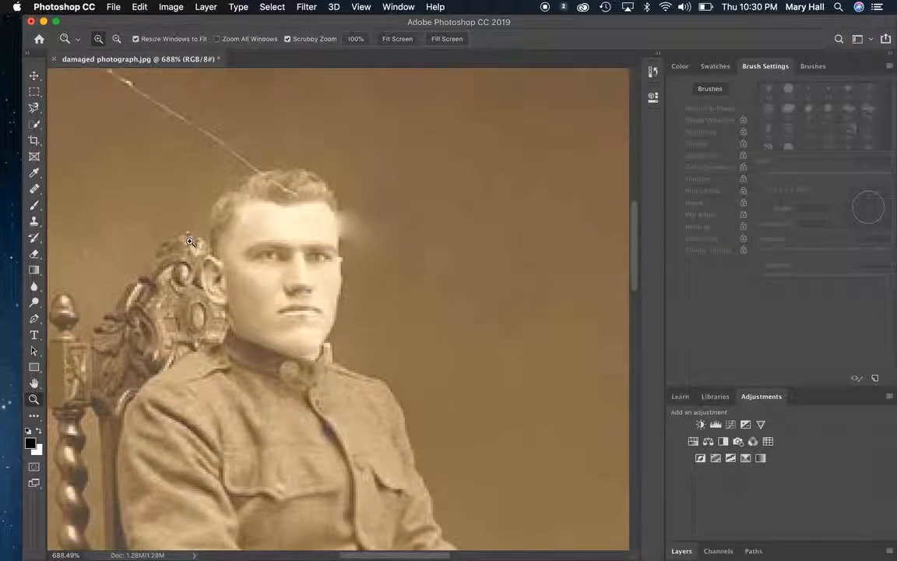
click(35, 191)
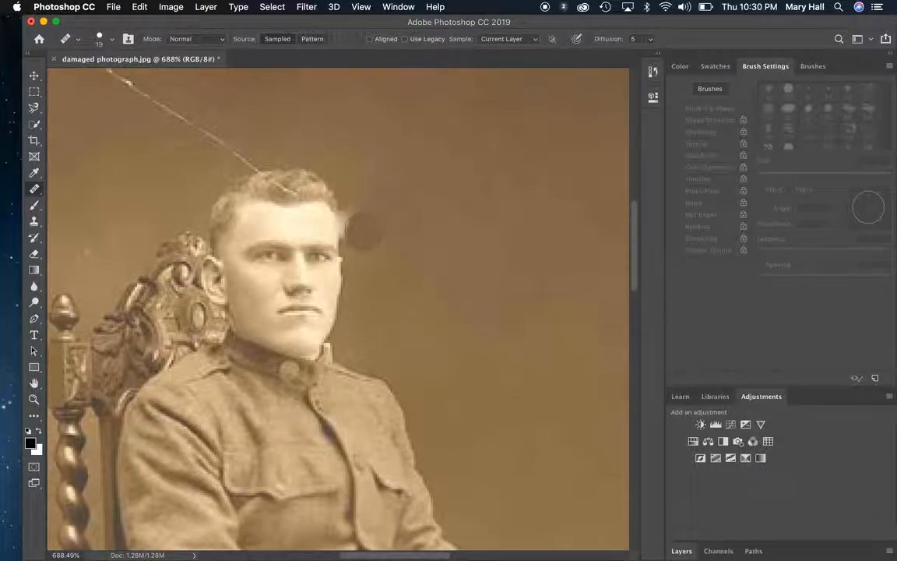
click(35, 222)
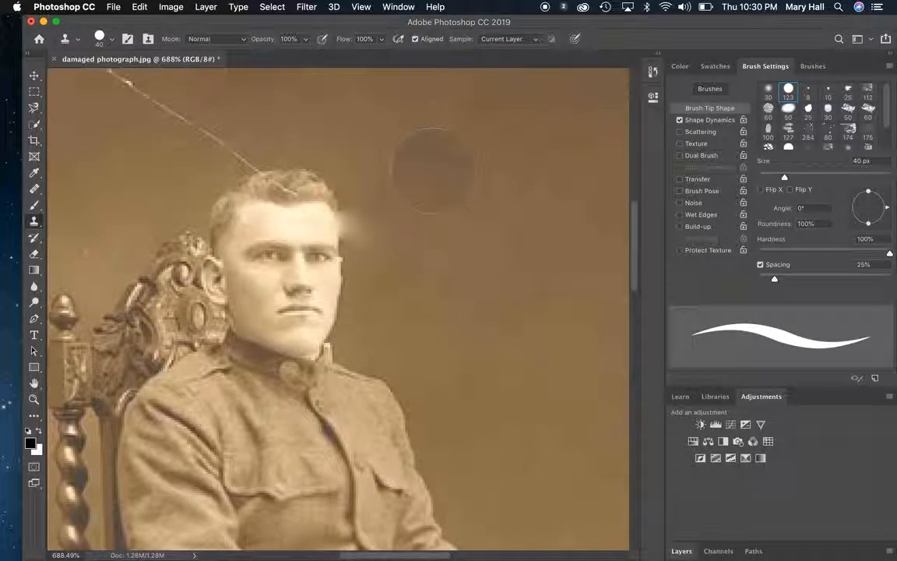
key(bracketleft)
key(bracketleft)
key(bracketleft)
key(bracketleft)
key(bracketleft)
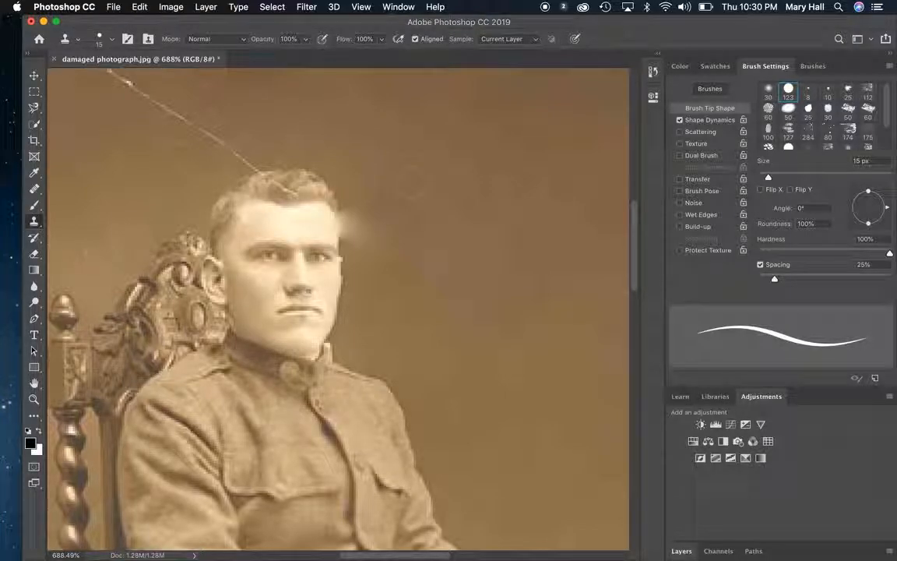
click(364, 221)
click(355, 213)
click(349, 223)
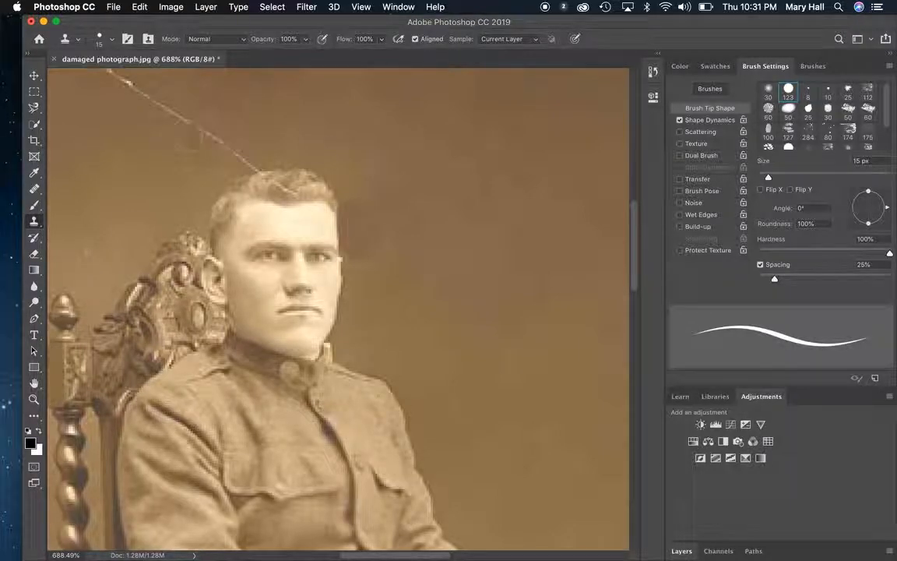
Step: Use the Spot Healing Brush to blend away the uneven patches in the backdrop beside the man's face
click(36, 189)
click(35, 189)
click(72, 187)
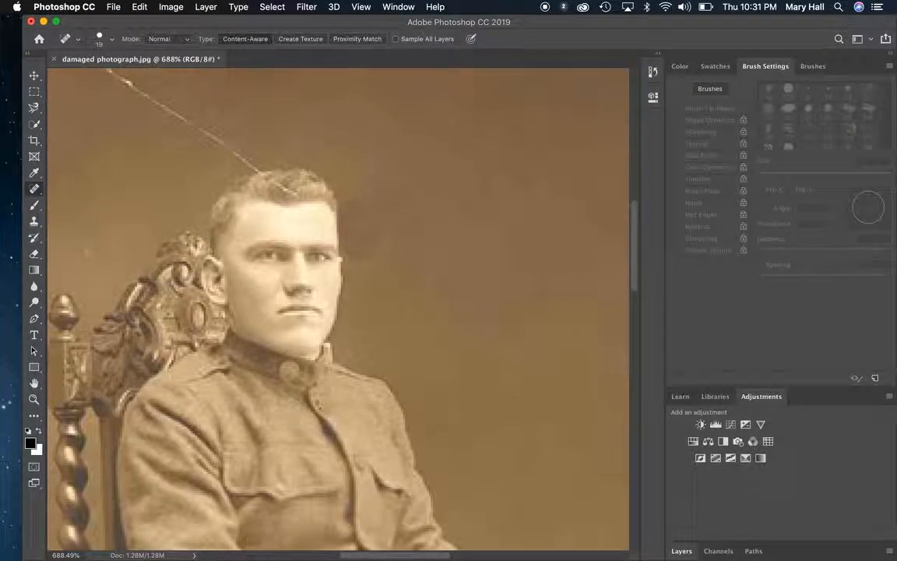
mouse_move(358, 234)
mouse_down()
mouse_move(385, 241)
mouse_move(372, 206)
mouse_move(381, 241)
mouse_move(372, 270)
mouse_up()
click(364, 255)
drag(368, 212, 361, 200)
Step: Spot-heal the diagonal scratch across the backdrop from the top of the man's hair up toward the red crack
key(super+minus)
key(super+minus)
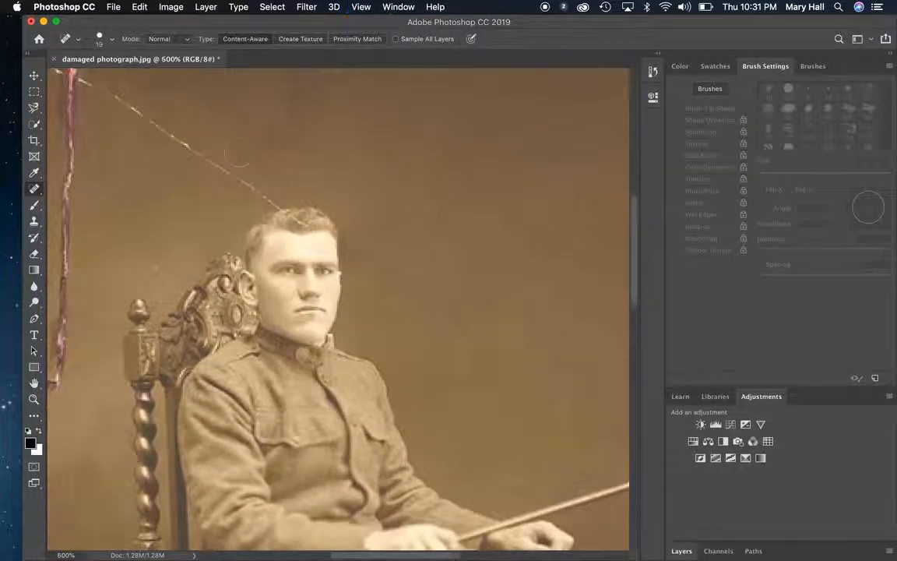
mouse_move(266, 197)
mouse_down()
mouse_move(201, 165)
mouse_move(151, 110)
mouse_move(82, 72)
mouse_up()
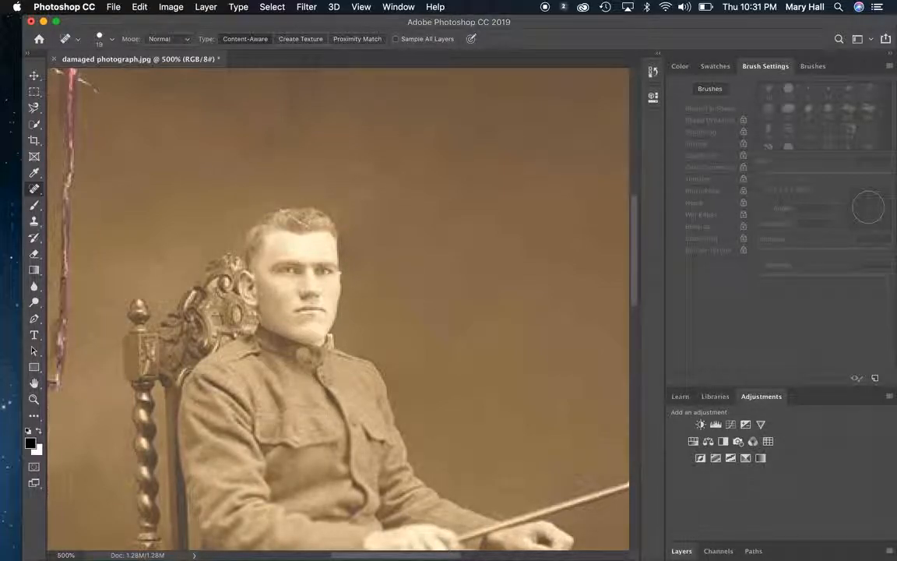
Step: Remove the remaining scratch in the man's hair with the Spot Healing Brush at 8 px
key(z)
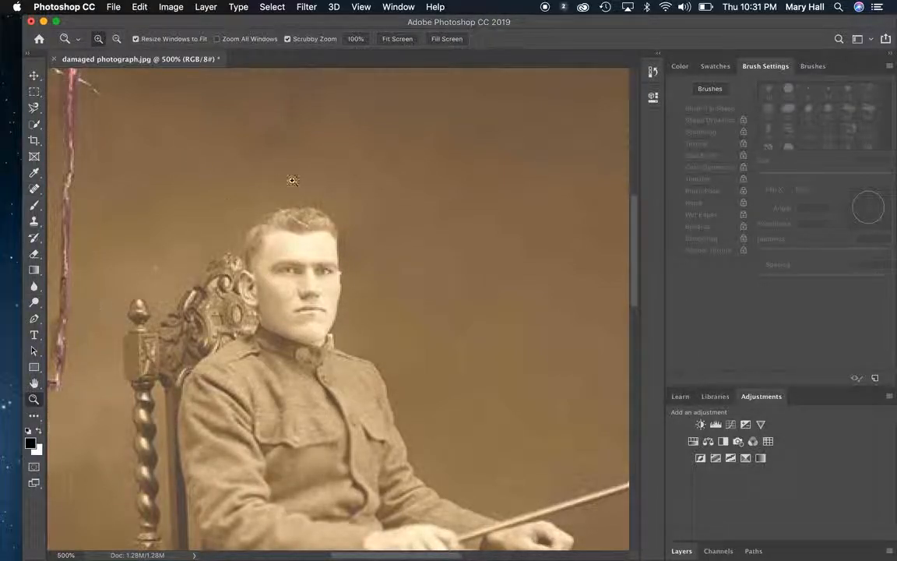
drag(270, 200, 324, 253)
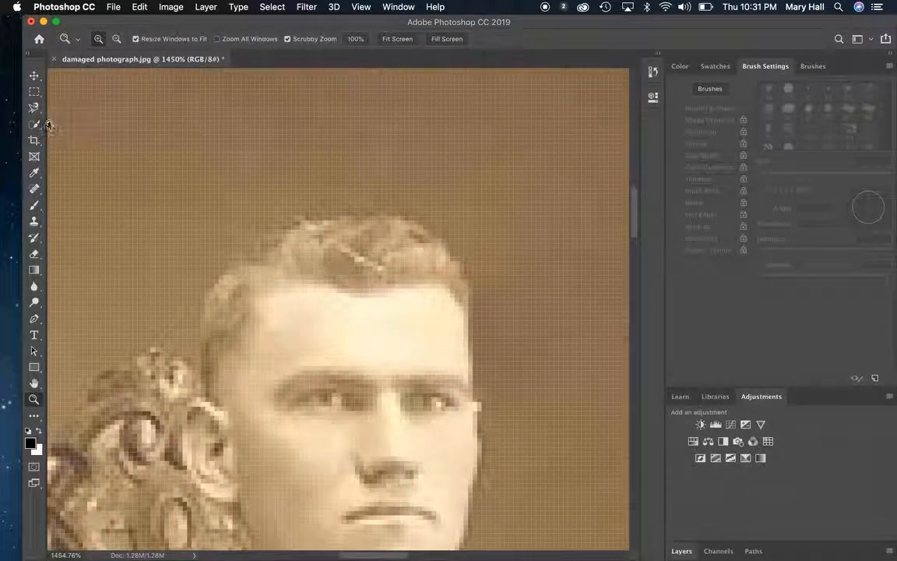
click(34, 173)
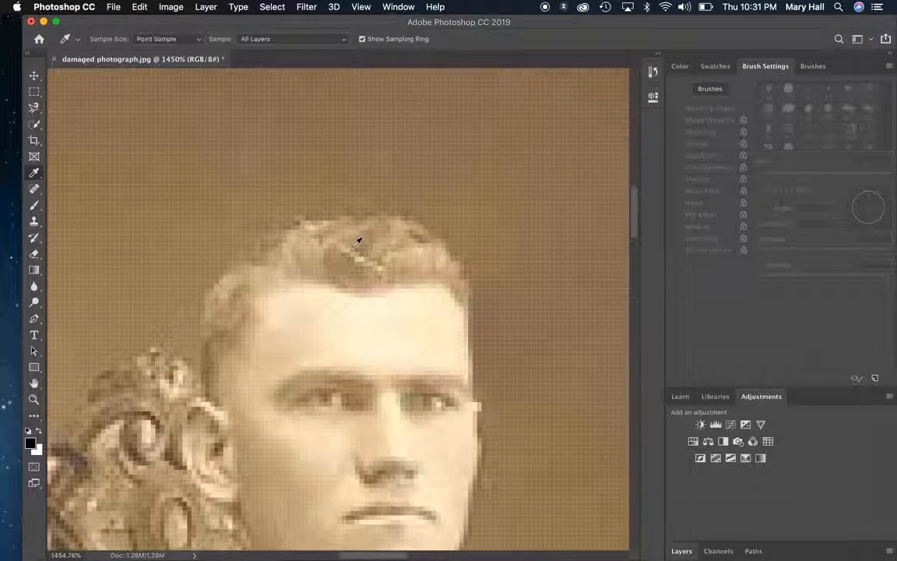
click(34, 189)
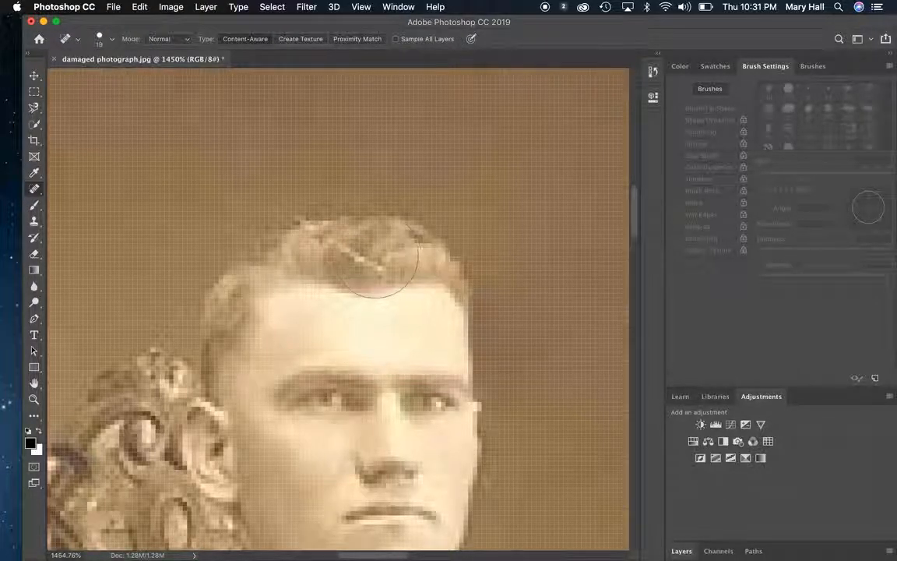
key(bracketleft)
key(bracketleft)
click(376, 255)
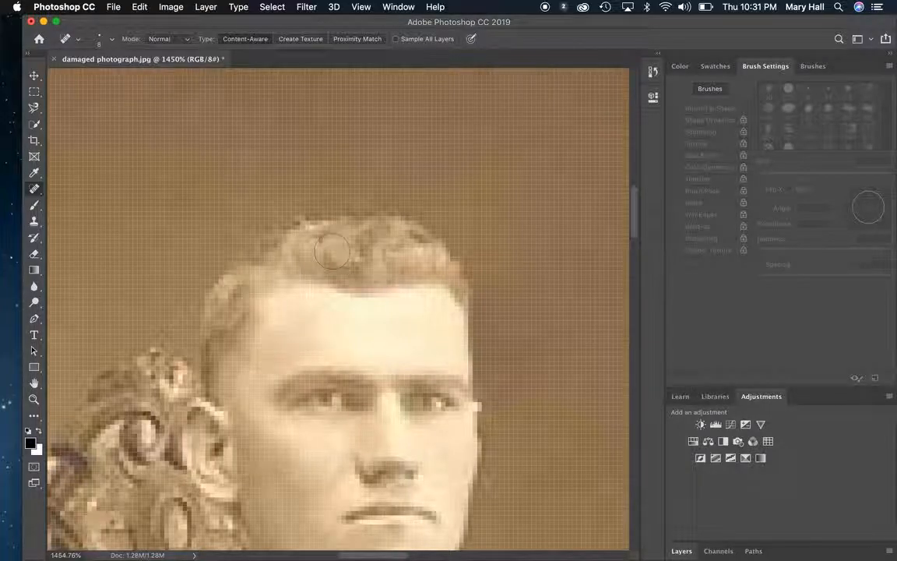
Step: Spot-heal the long reddish vertical crack in the backdrop behind the chair with a 40 px brush, down to its pale lower section
scroll(335, 259, down, 8)
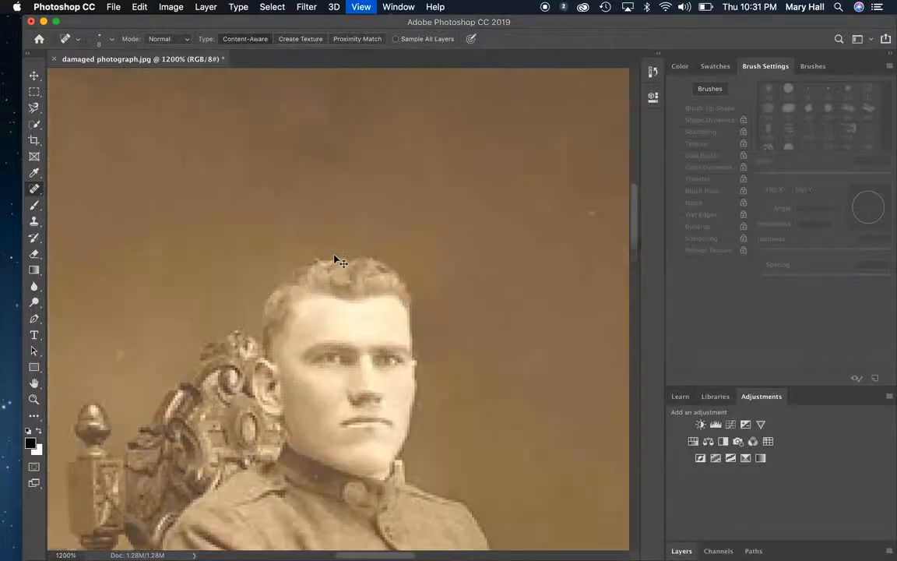
scroll(335, 260, down, 4)
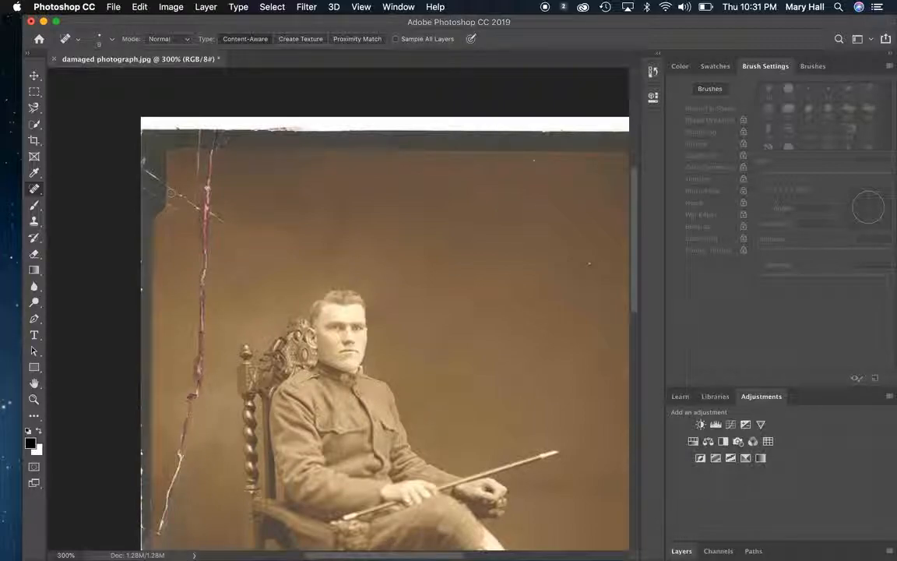
key(bracketright)
key(bracketright)
key(bracketright)
mouse_move(208, 188)
mouse_down()
mouse_move(205, 261)
mouse_move(216, 214)
mouse_move(208, 174)
mouse_up()
click(185, 149)
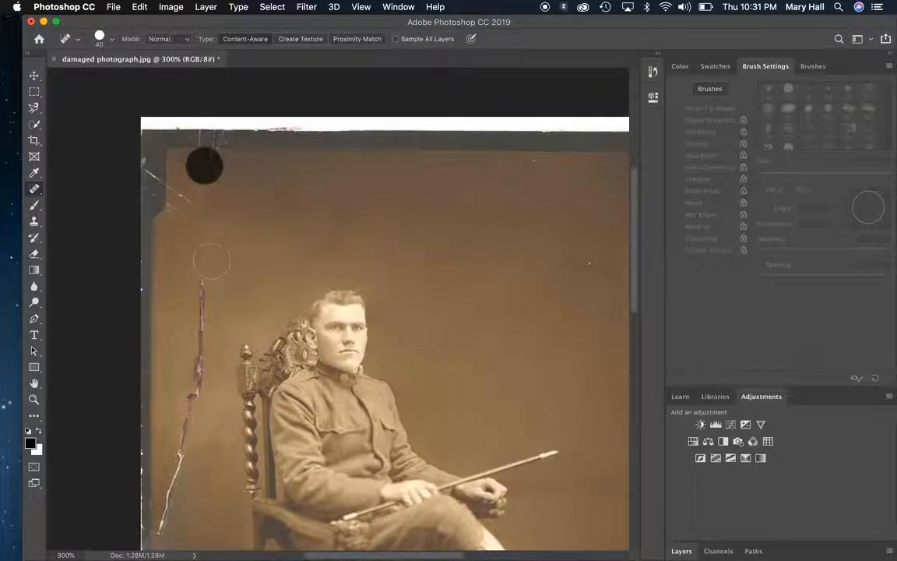
mouse_move(205, 274)
mouse_down()
mouse_move(200, 382)
mouse_move(189, 427)
mouse_up()
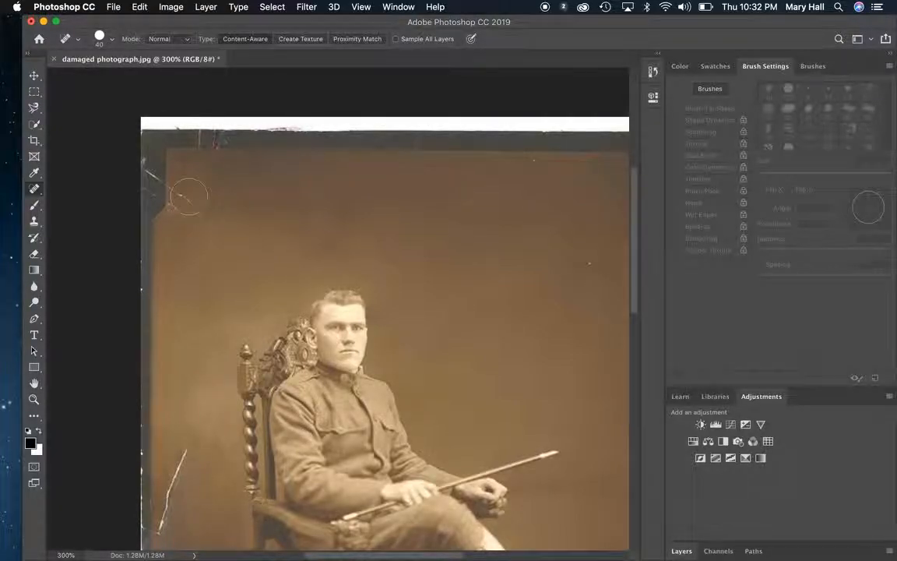
Step: Spot-heal the marks near the backdrop's upper corner and the pale lower section of the crack beside the chair
click(189, 195)
click(184, 216)
click(182, 220)
scroll(244, 304, down, 10)
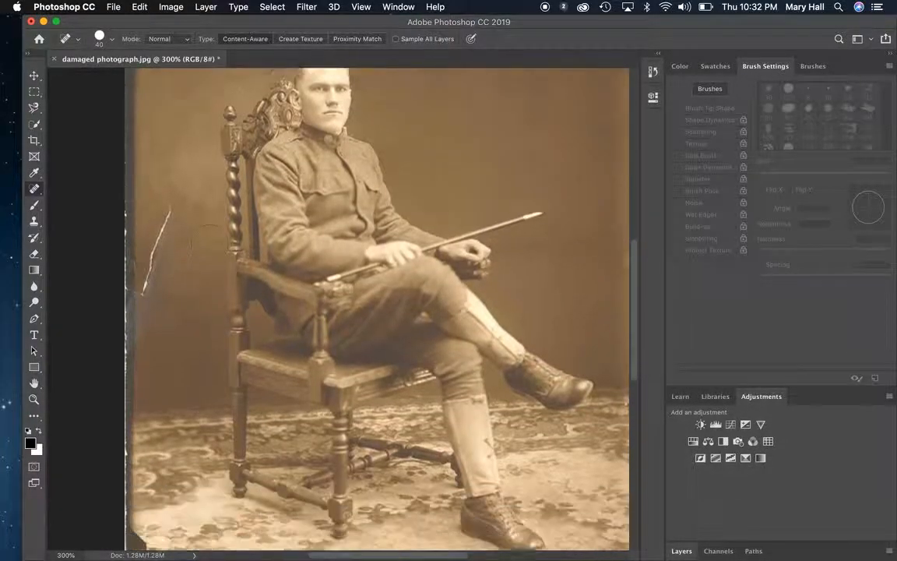
scroll(209, 238, down, 1)
mouse_move(175, 160)
mouse_down()
mouse_move(155, 224)
mouse_move(139, 273)
mouse_up()
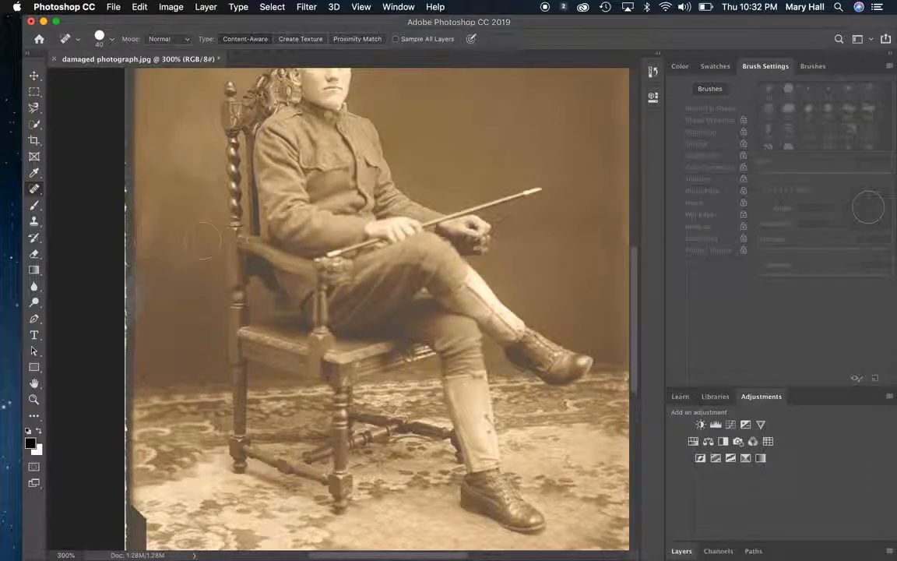
Step: Examine the whole photograph and close-ups of the soldier and backdrop for remaining damage
scroll(187, 244, down, 10)
scroll(187, 244, up, 20)
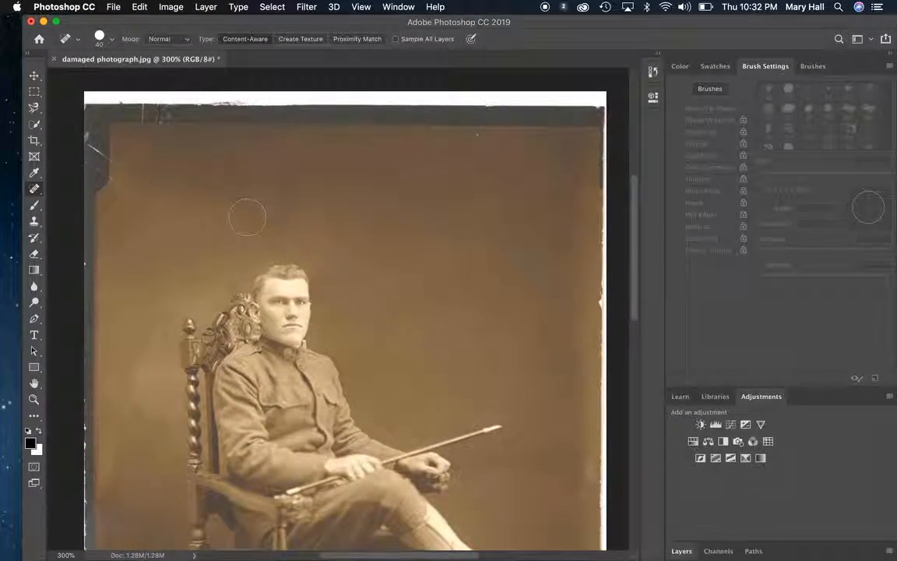
key(super+minus)
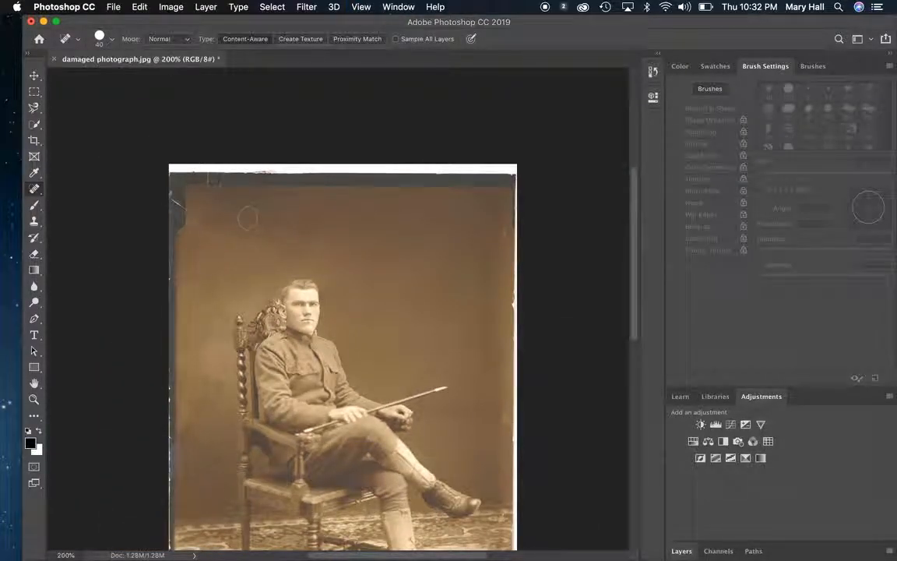
scroll(248, 218, up, 5)
scroll(248, 218, down, 8)
scroll(248, 218, right, 3)
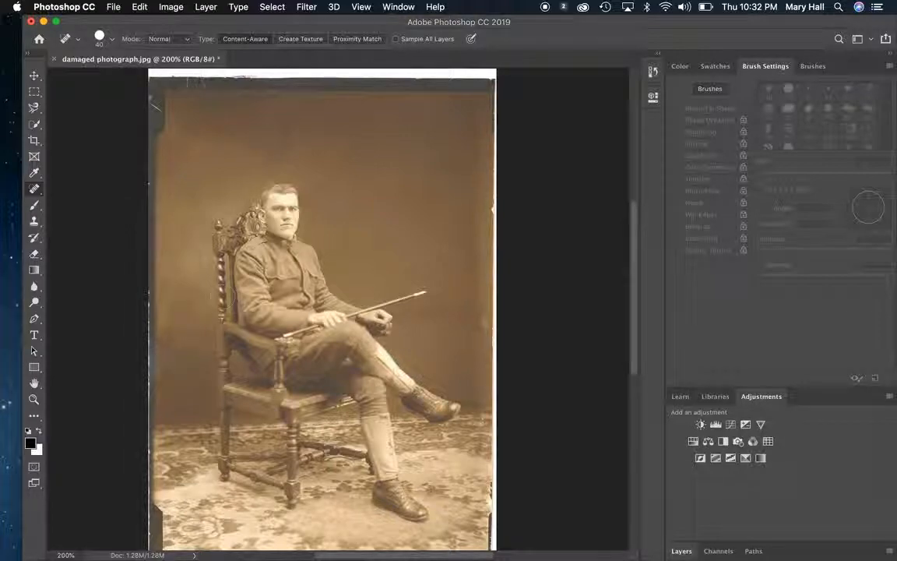
key(super+plus)
key(super+plus)
key(super+plus)
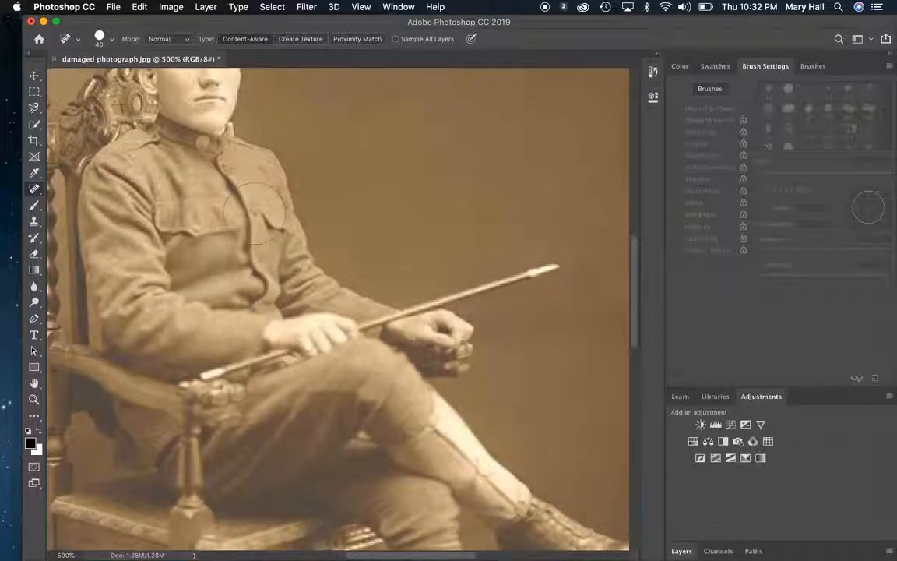
scroll(257, 209, up, 10)
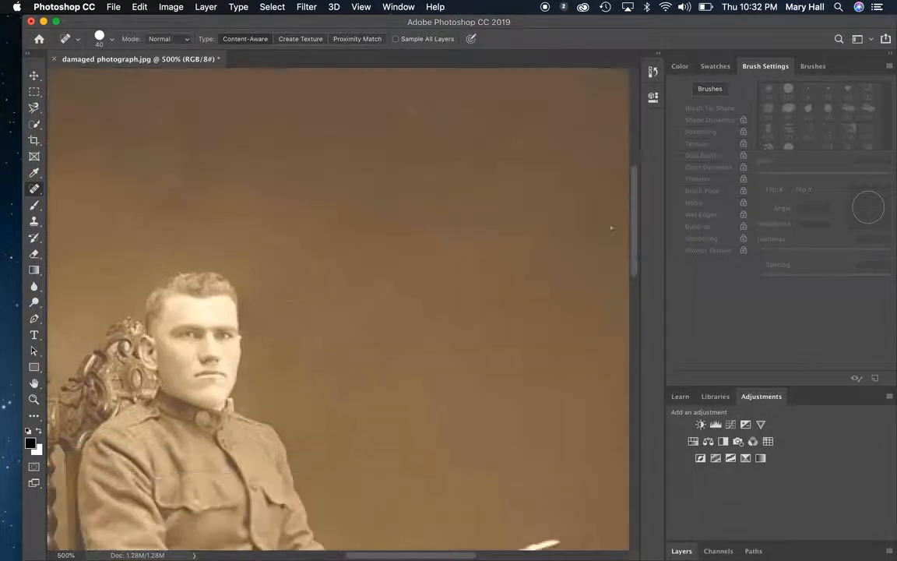
scroll(288, 271, down, 3)
Step: With the Clone Stamp at 25 px, sample the soldier's eye and stamp copies onto his forehead and several spots on the backdrop
click(34, 221)
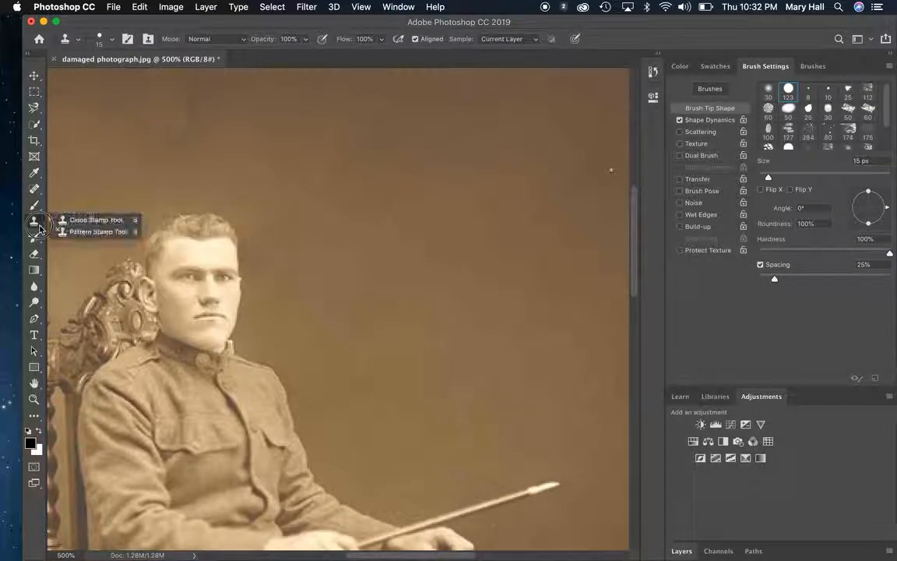
key(bracketleft)
key(bracketleft)
key(bracketleft)
key(bracketleft)
key(bracketright)
key(bracketright)
key(bracketright)
key(bracketright)
key(bracketright)
key(bracketright)
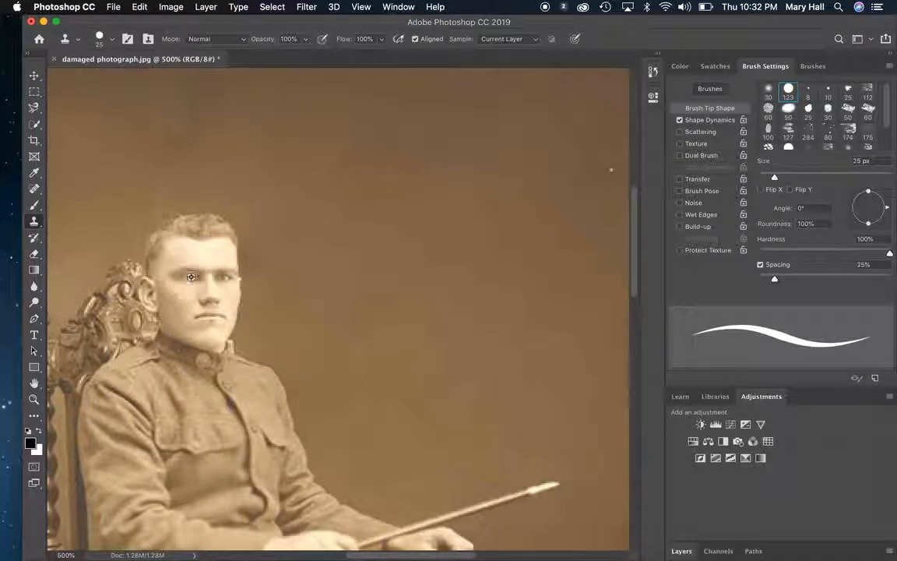
alt+click(191, 277)
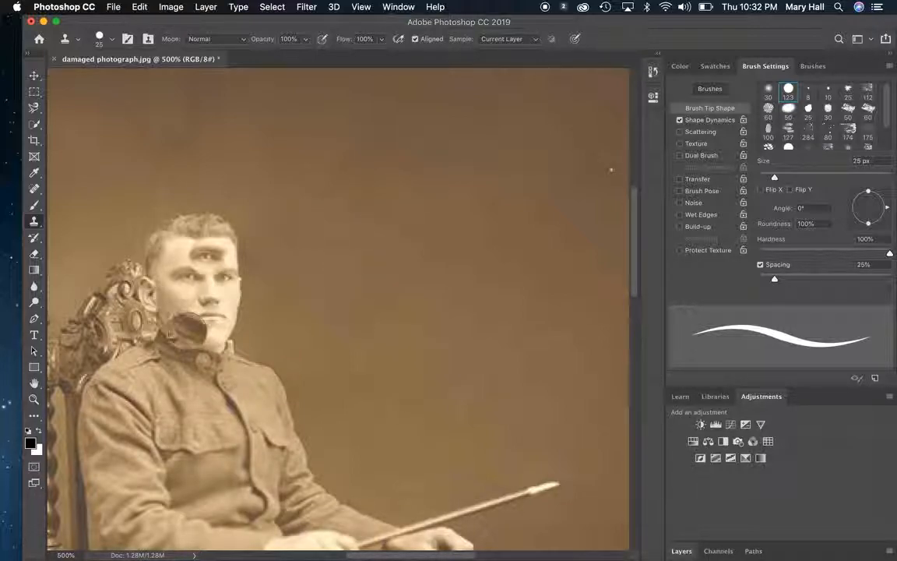
click(335, 187)
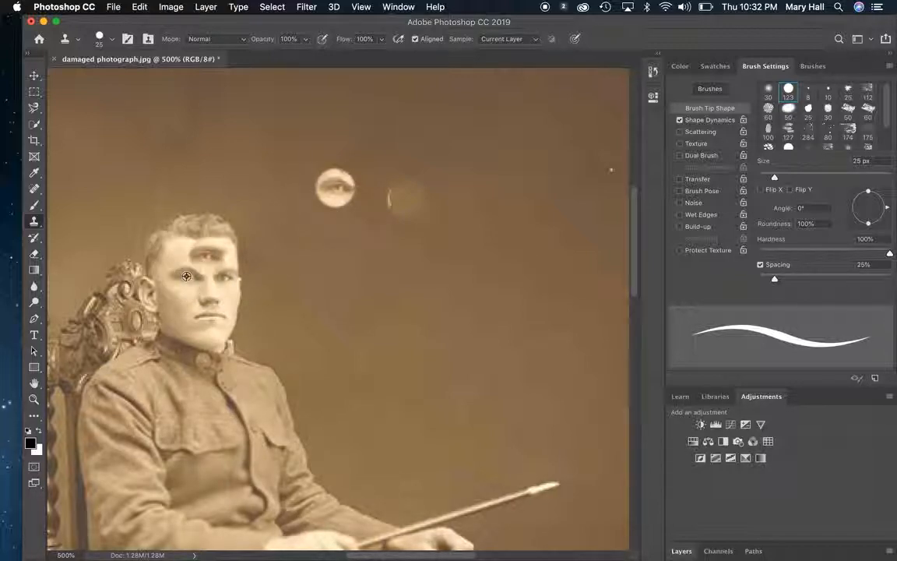
click(406, 200)
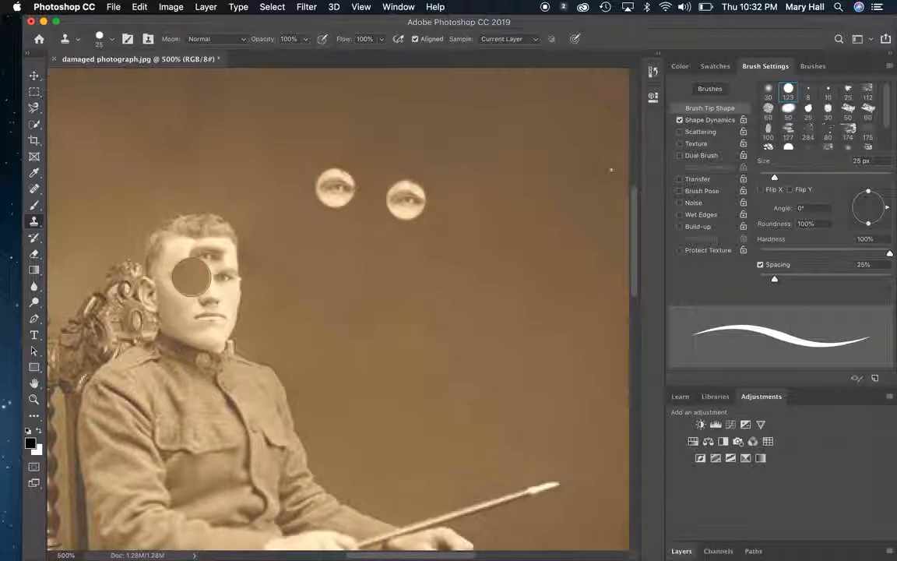
click(372, 242)
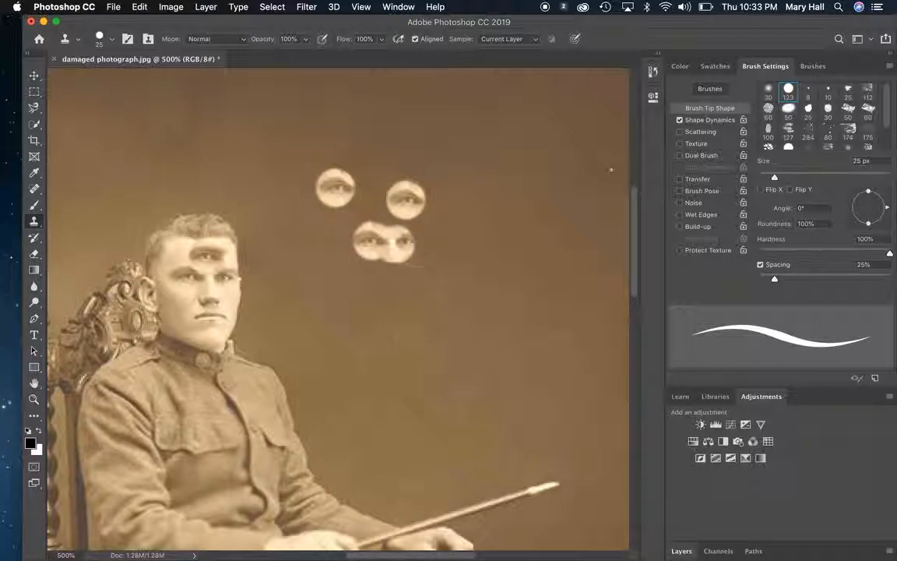
key(super+0)
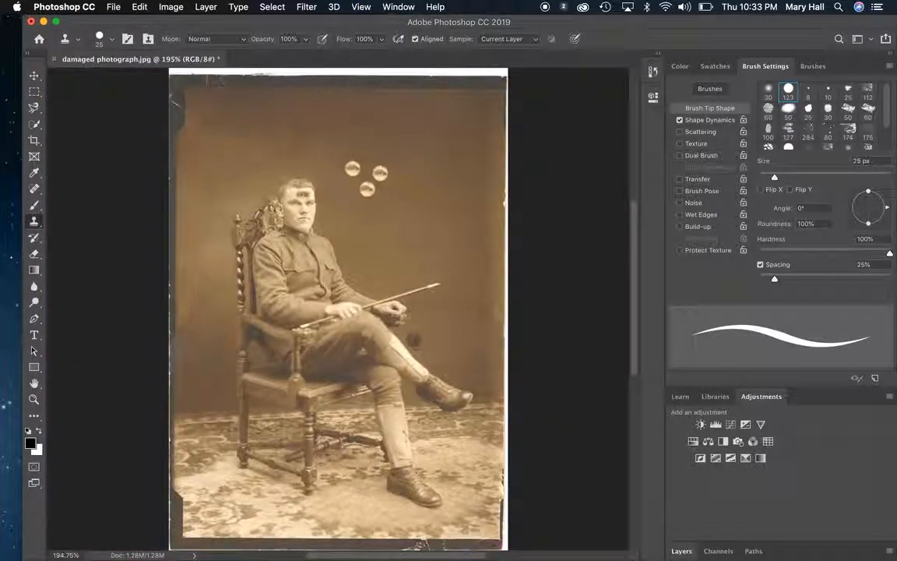